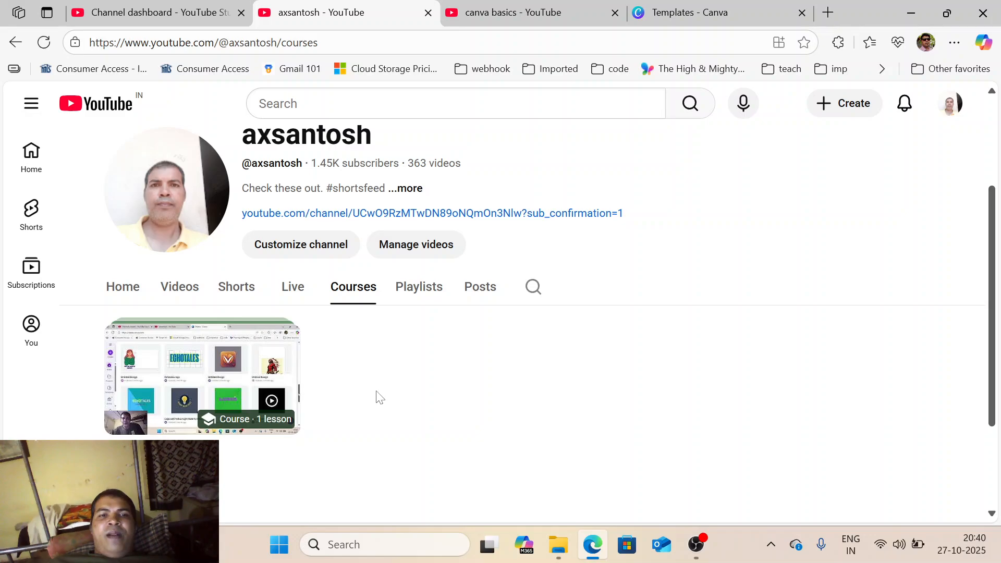
- Switch to the 'canva basics - YouTube' tab to view its search results
{"action": "left_click", "coordinate": [494, 6]}
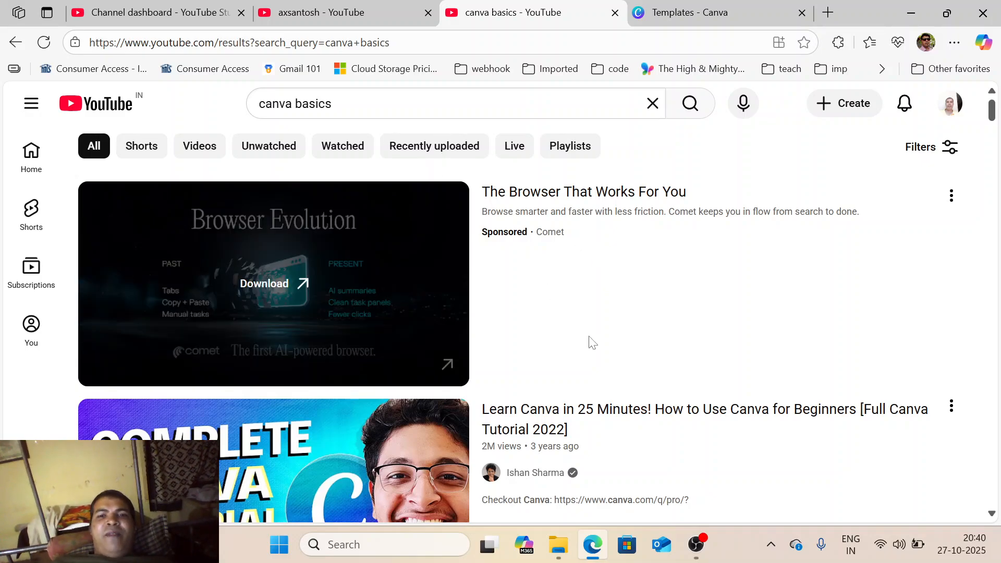
- Skim down the 'canva basics' results, then close that YouTube tab with Ctrl+W
{"action": "scroll", "coordinate": [609, 373], "scroll_direction": "down", "scroll_amount": 2}
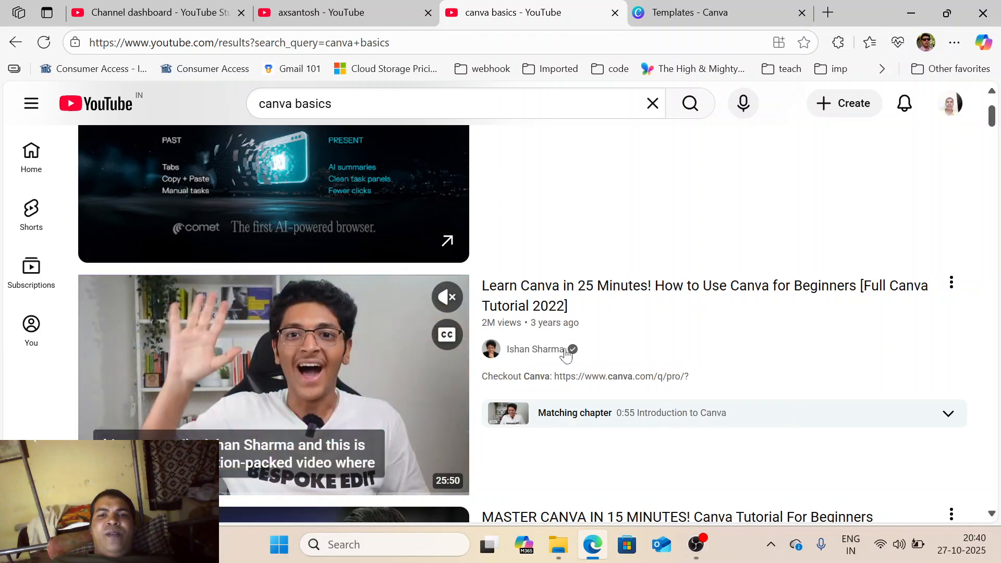
{"action": "scroll", "coordinate": [626, 495], "scroll_direction": "down", "scroll_amount": 1}
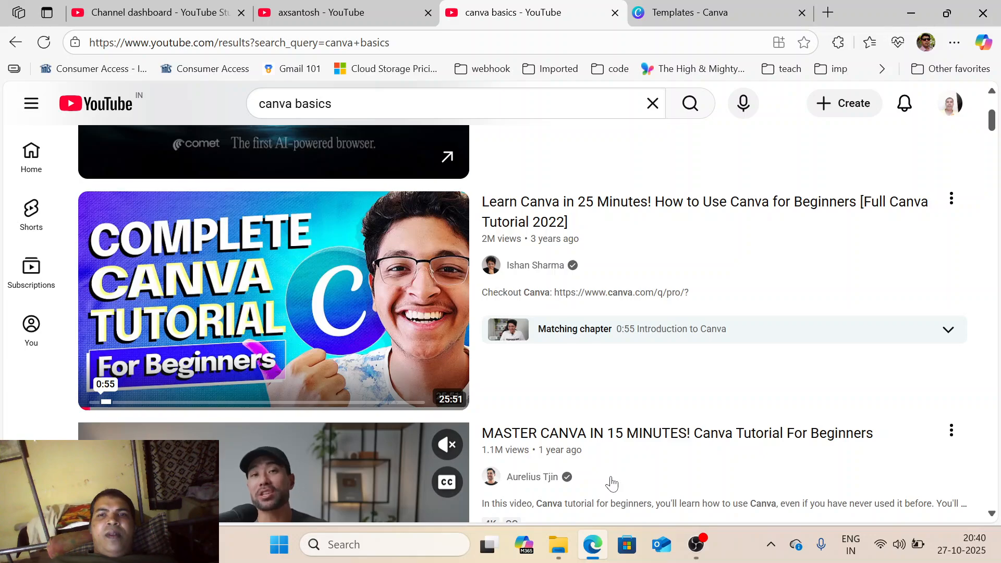
{"action": "scroll", "coordinate": [611, 484], "scroll_direction": "down", "scroll_amount": 3}
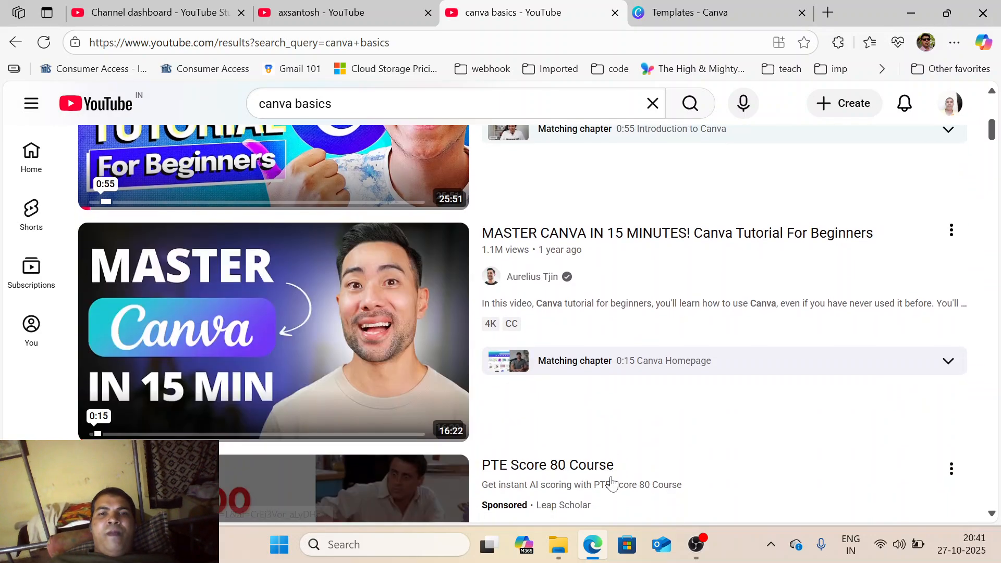
{"action": "scroll", "coordinate": [611, 483], "scroll_direction": "down", "scroll_amount": 3}
{"action": "scroll", "coordinate": [611, 483], "scroll_direction": "down", "scroll_amount": 10}
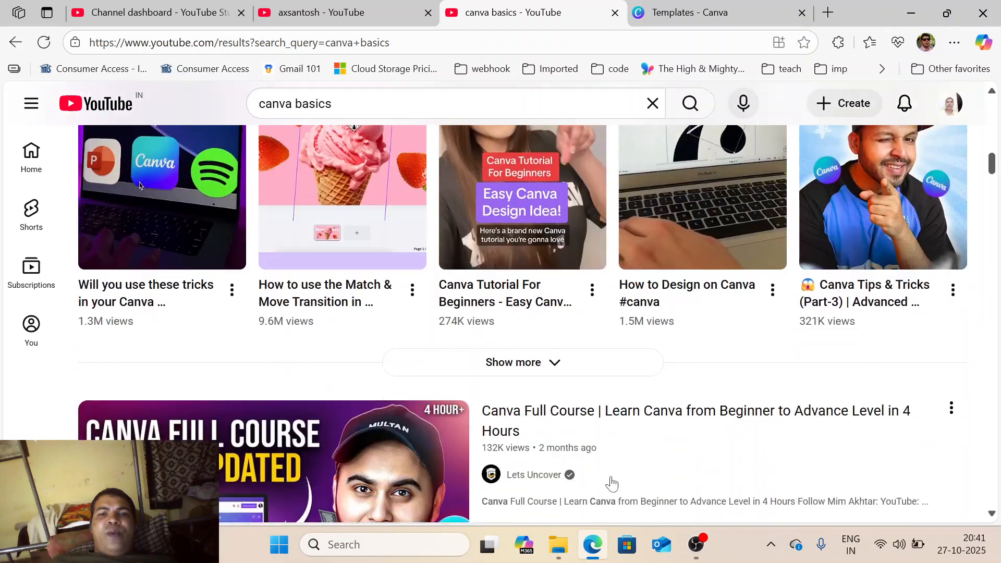
{"action": "scroll", "coordinate": [611, 483], "scroll_direction": "down", "scroll_amount": 1}
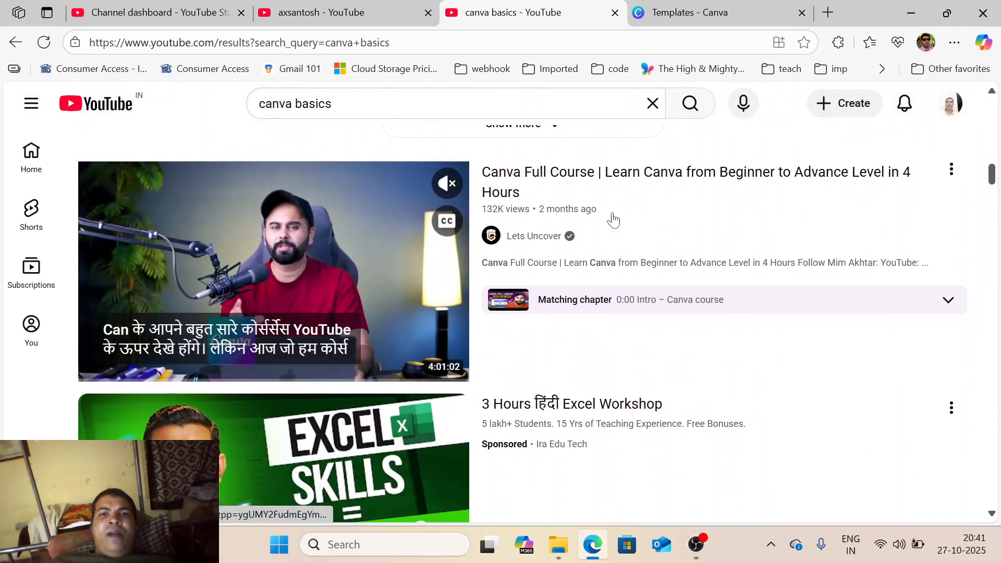
{"action": "key", "text": "ctrl+w"}
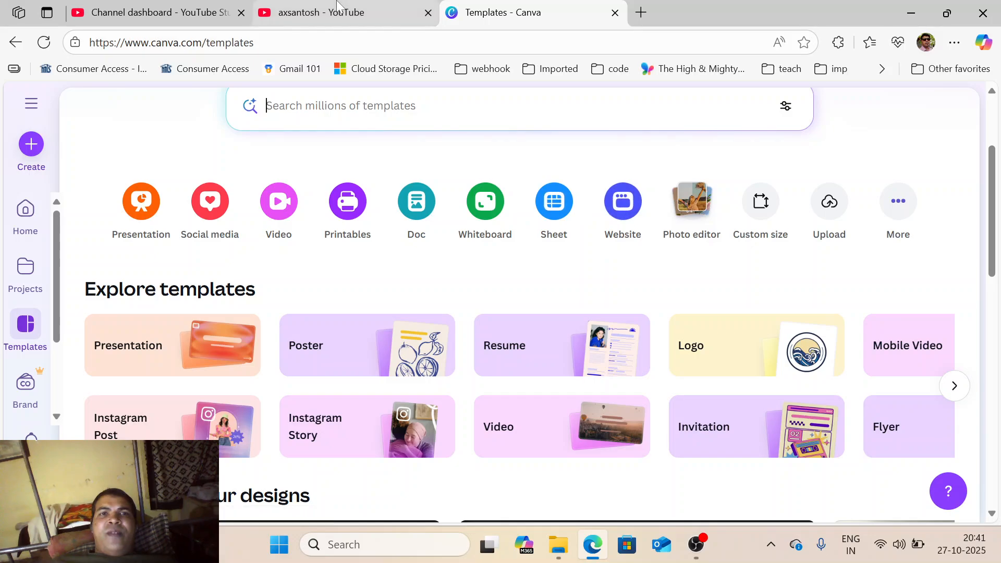
{"action": "key", "text": "ctrl+shift+Tab"}
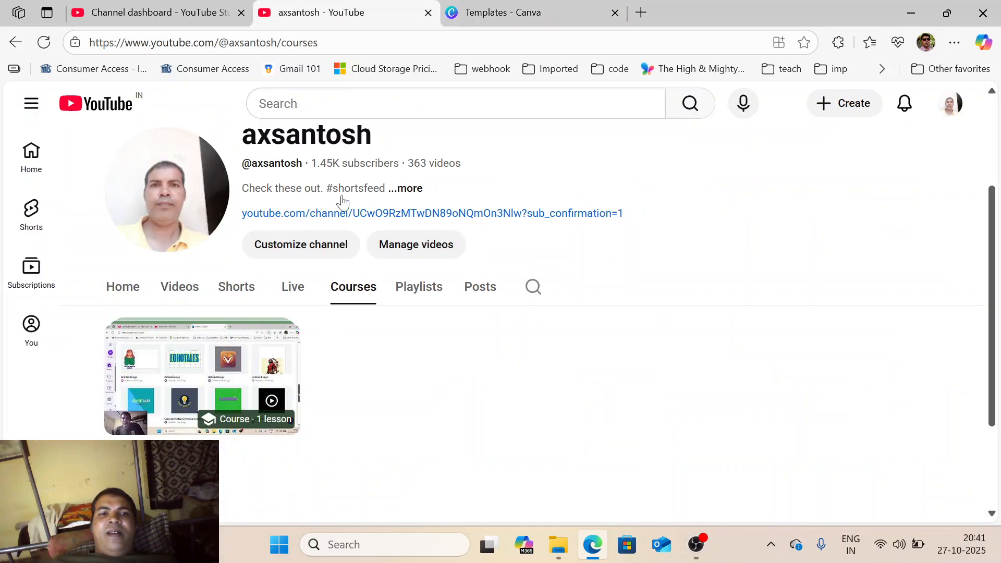
{"action": "left_click", "coordinate": [482, 5]}
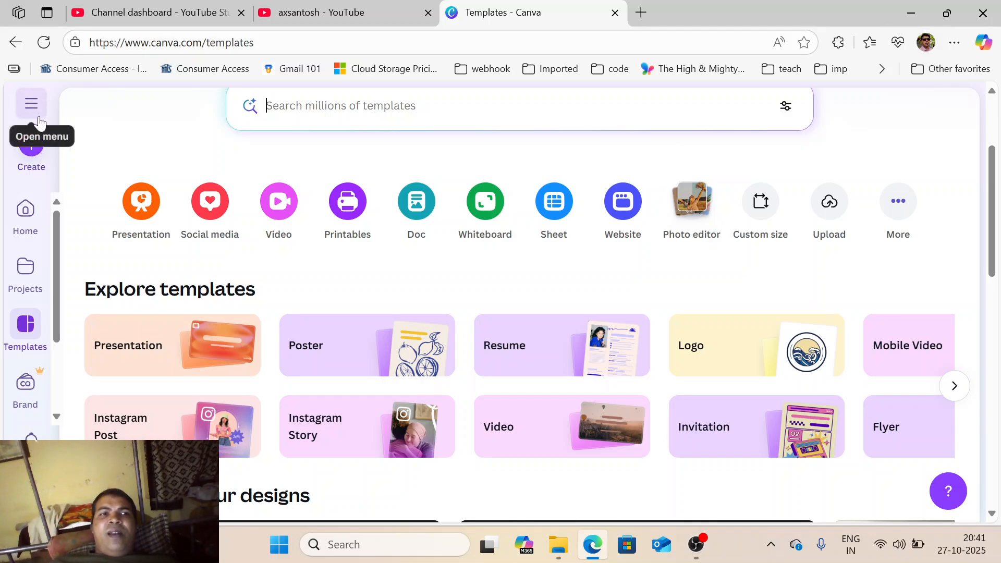
- Create a new blank YouTube Banner design from the Social media formats
{"action": "left_click", "coordinate": [32, 151]}
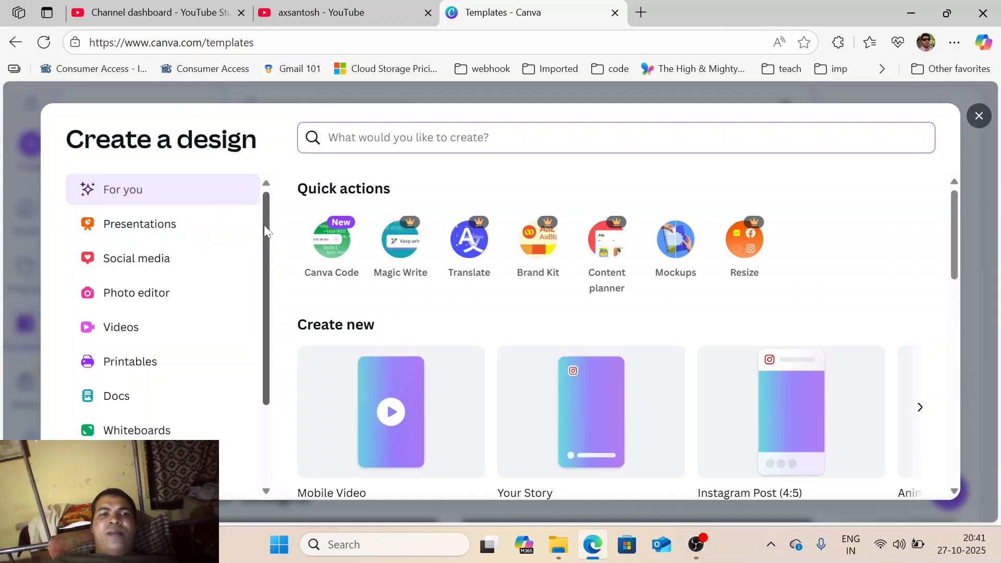
{"action": "left_click", "coordinate": [148, 268]}
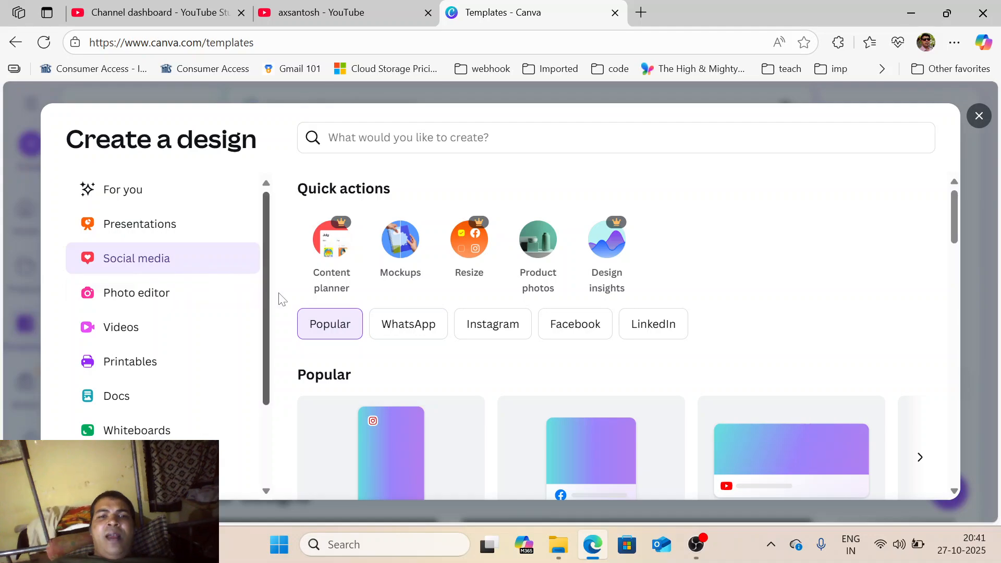
{"action": "scroll", "coordinate": [502, 381], "scroll_direction": "down", "scroll_amount": 4}
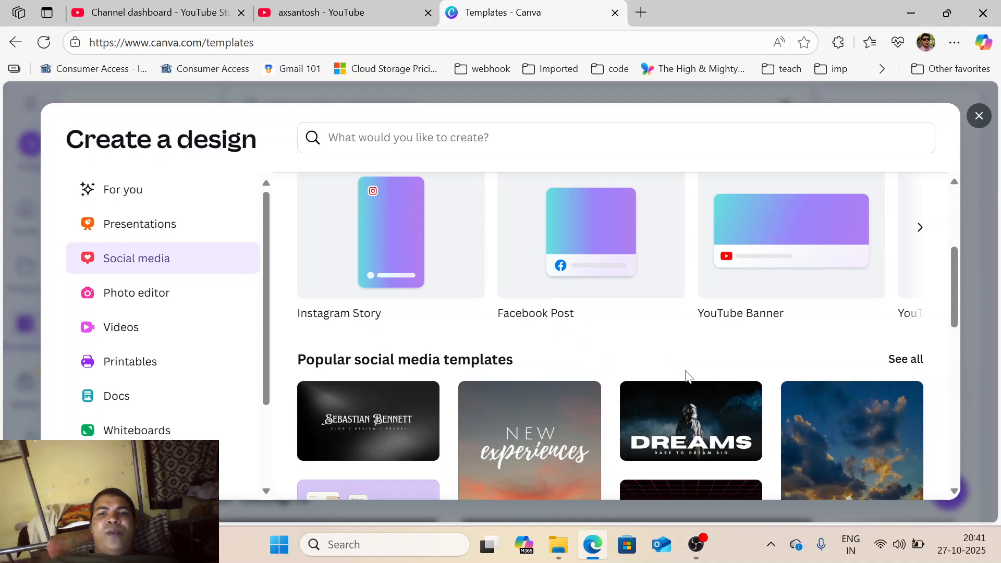
{"action": "left_click", "coordinate": [780, 230]}
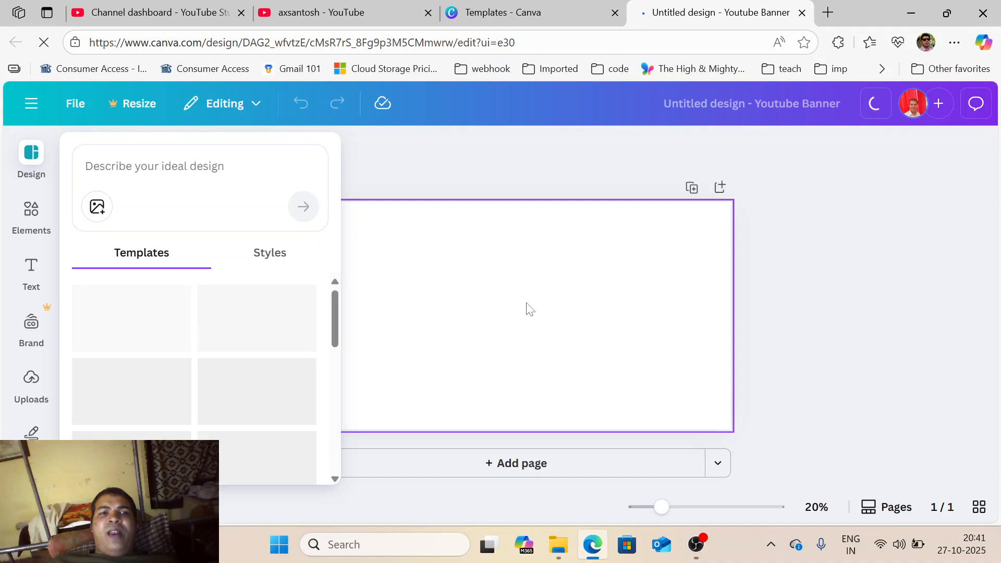
- Go back from the Templates tab to the Untitled banner and close the Design templates panel
{"action": "left_click", "coordinate": [504, 9]}
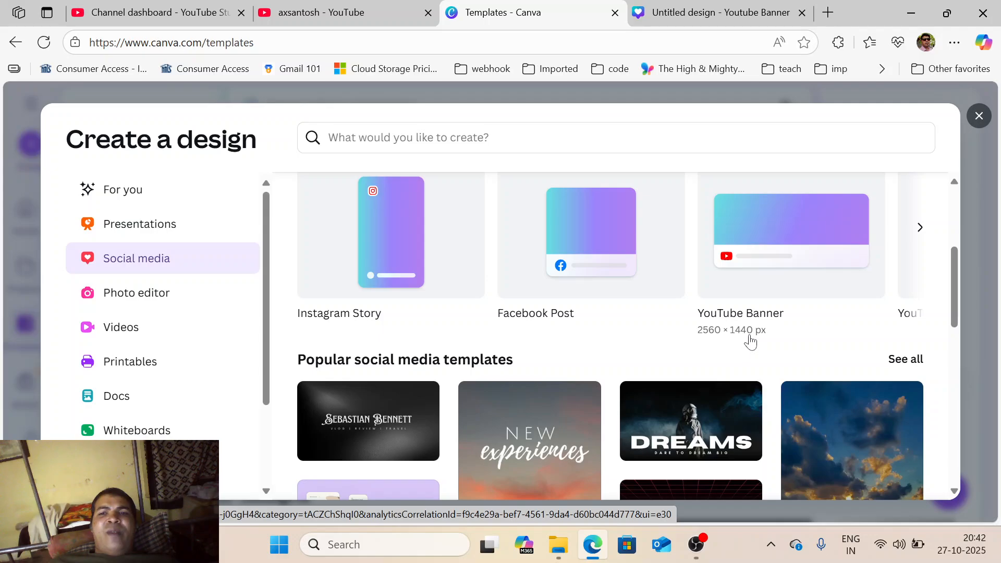
{"action": "left_click", "coordinate": [659, 4]}
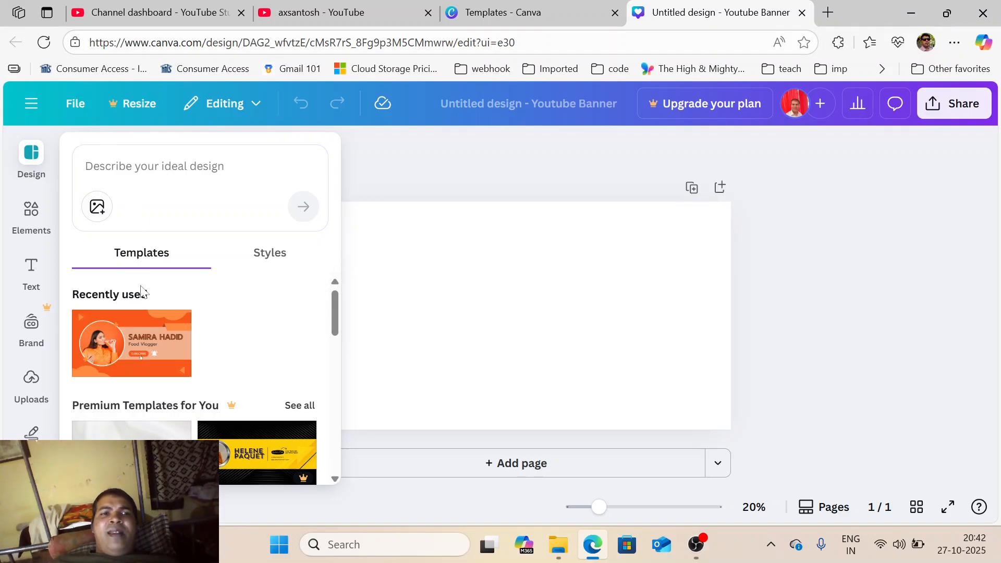
{"action": "left_click", "coordinate": [390, 273]}
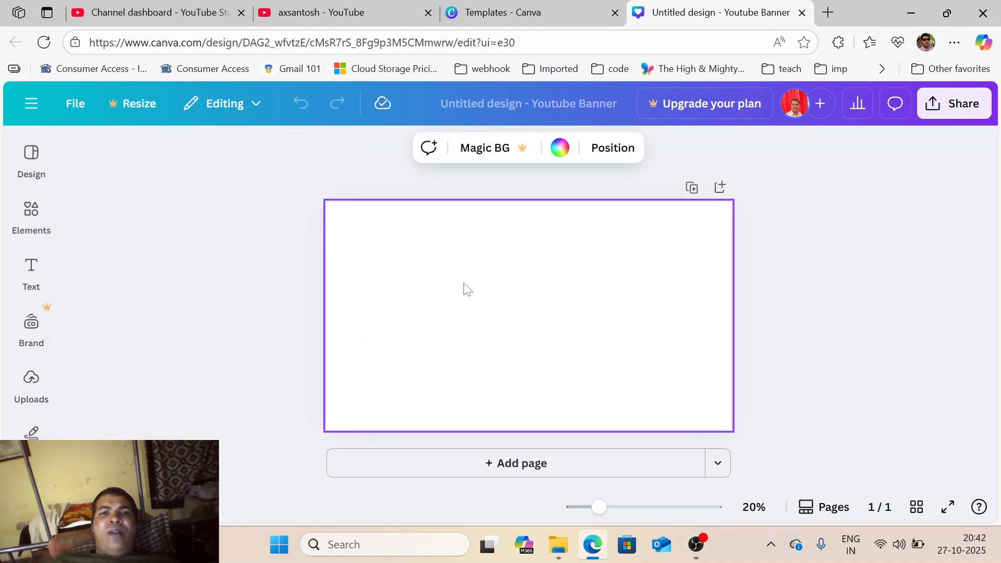
- Add a heading to the banner and replace its text with the channel owner's full name
{"action": "left_click", "coordinate": [30, 268]}
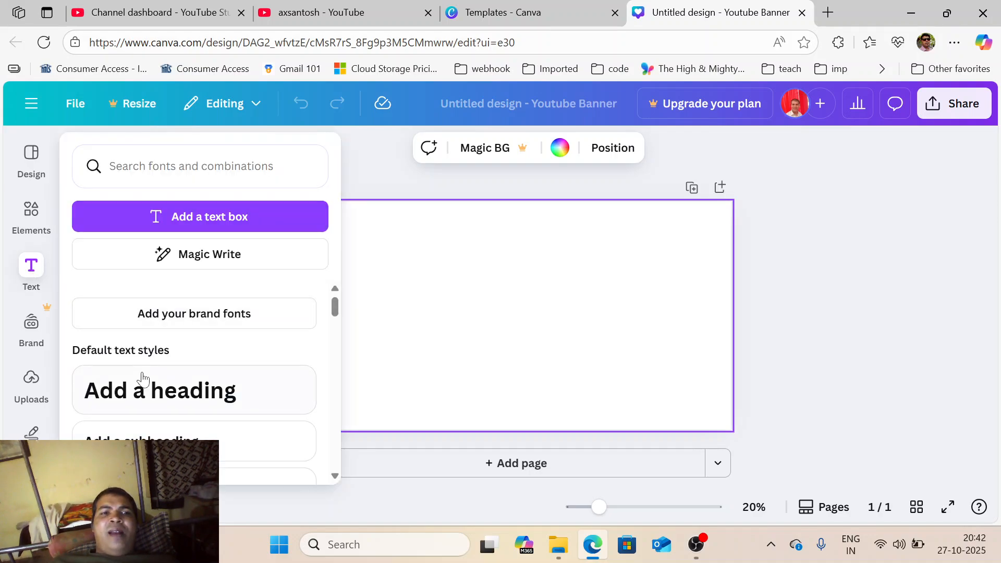
{"action": "left_click", "coordinate": [143, 399]}
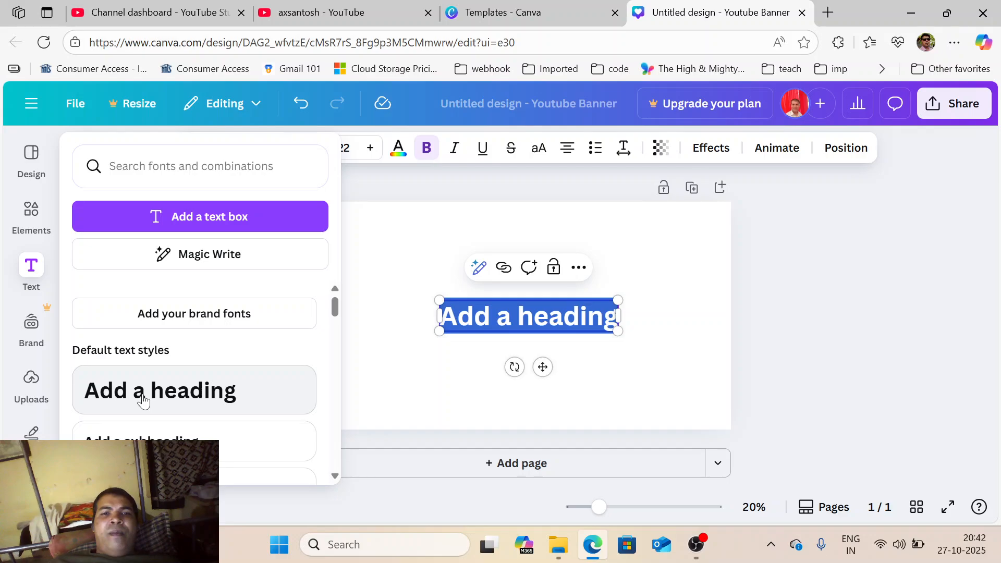
{"action": "left_click", "coordinate": [534, 316]}
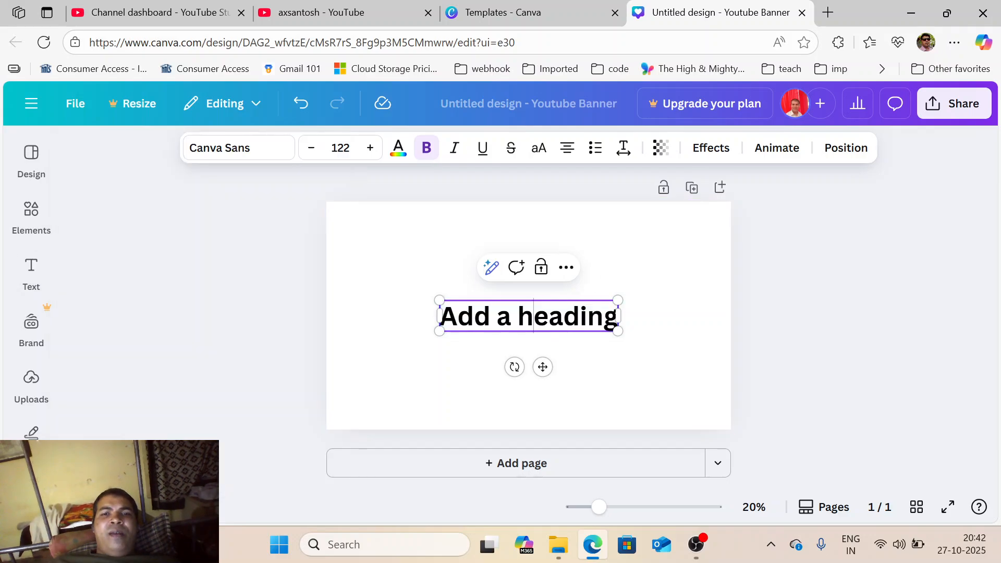
{"action": "double_click", "coordinate": [533, 316]}
{"action": "triple_click", "coordinate": [533, 316]}
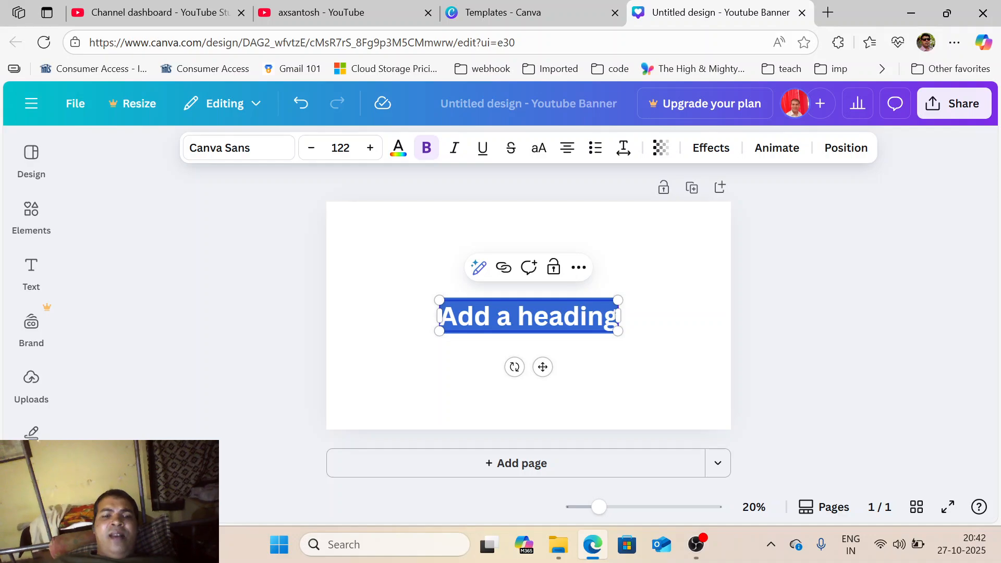
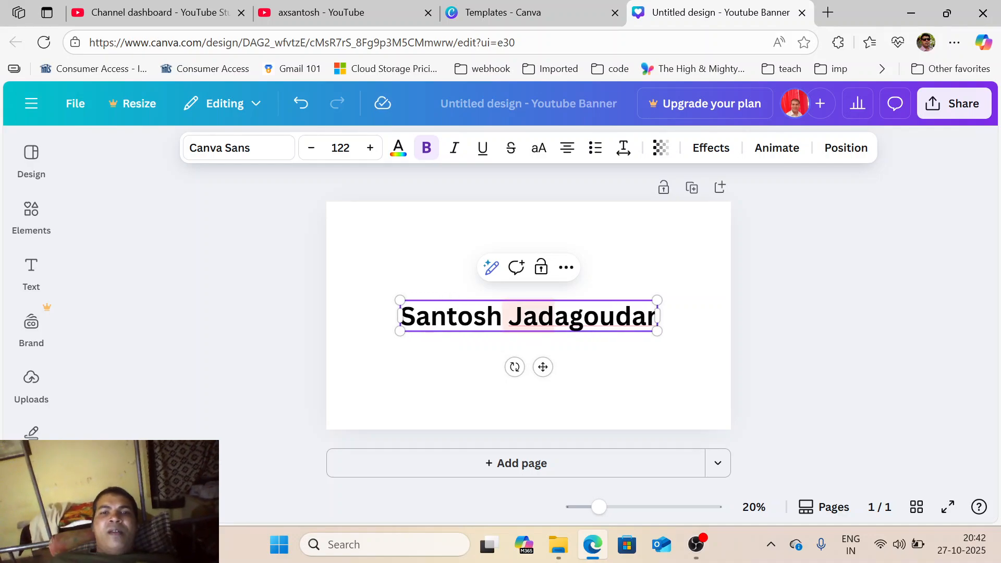
{"action": "left_click", "coordinate": [621, 377]}
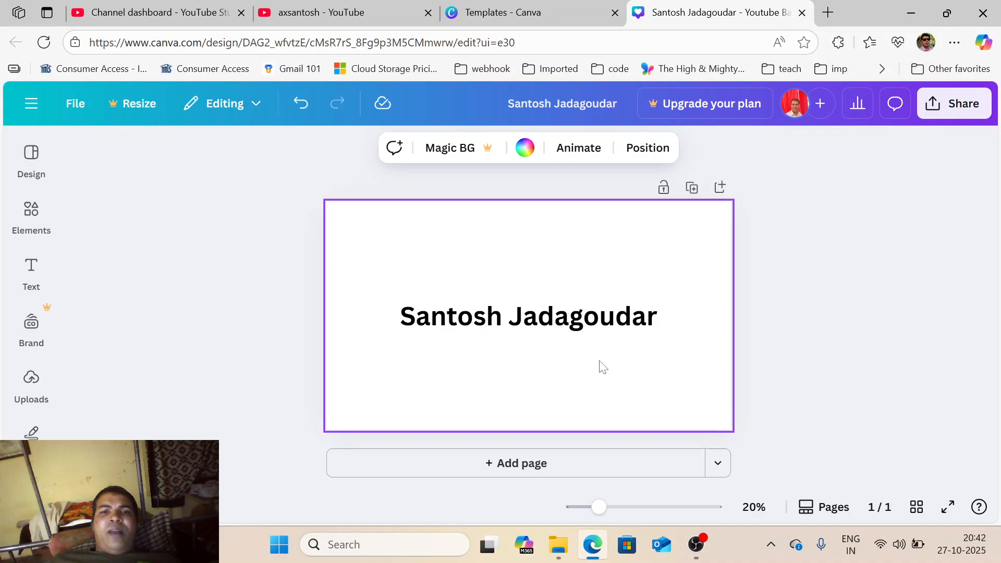
- Change the name heading's font to Amaranth, after briefly trying Bricolage Grotesque
{"action": "left_click", "coordinate": [524, 325]}
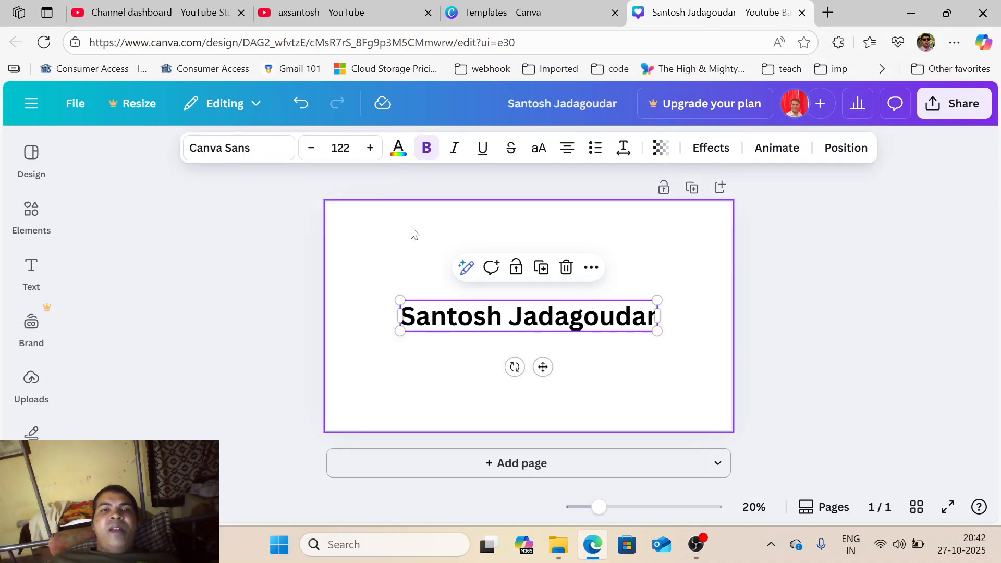
{"action": "left_click", "coordinate": [256, 148]}
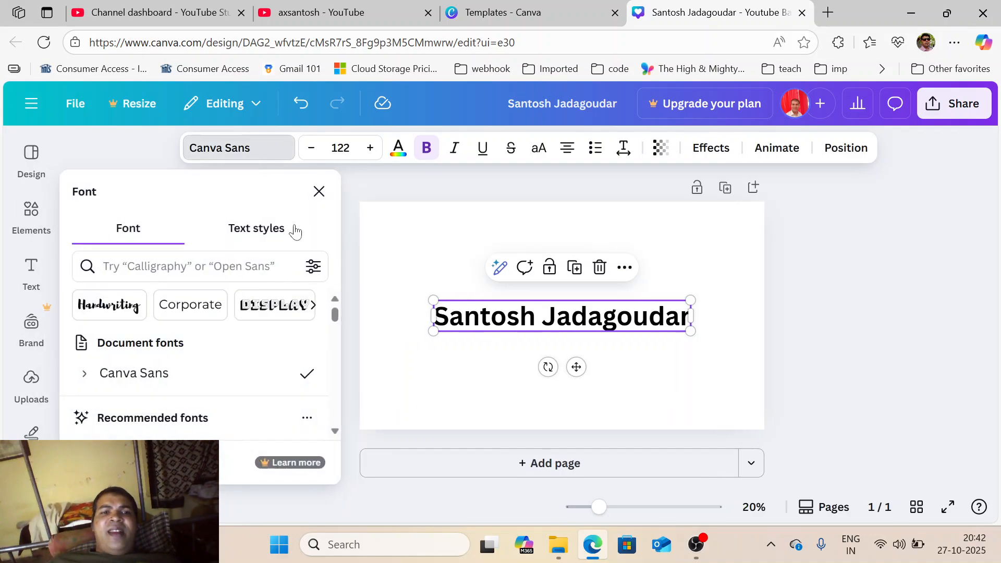
{"action": "scroll", "coordinate": [297, 380], "scroll_direction": "down", "scroll_amount": 3}
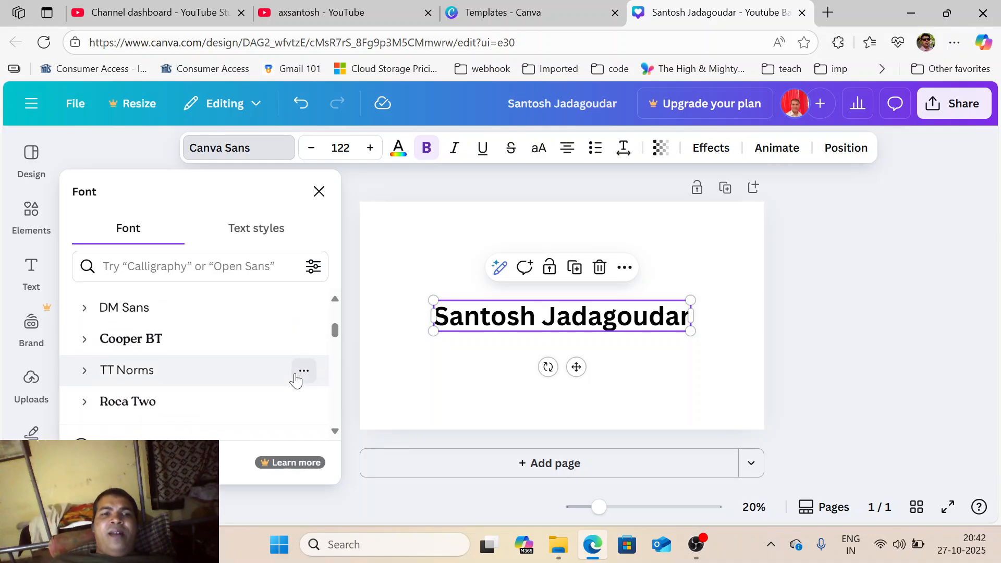
{"action": "scroll", "coordinate": [226, 357], "scroll_direction": "up", "scroll_amount": 2}
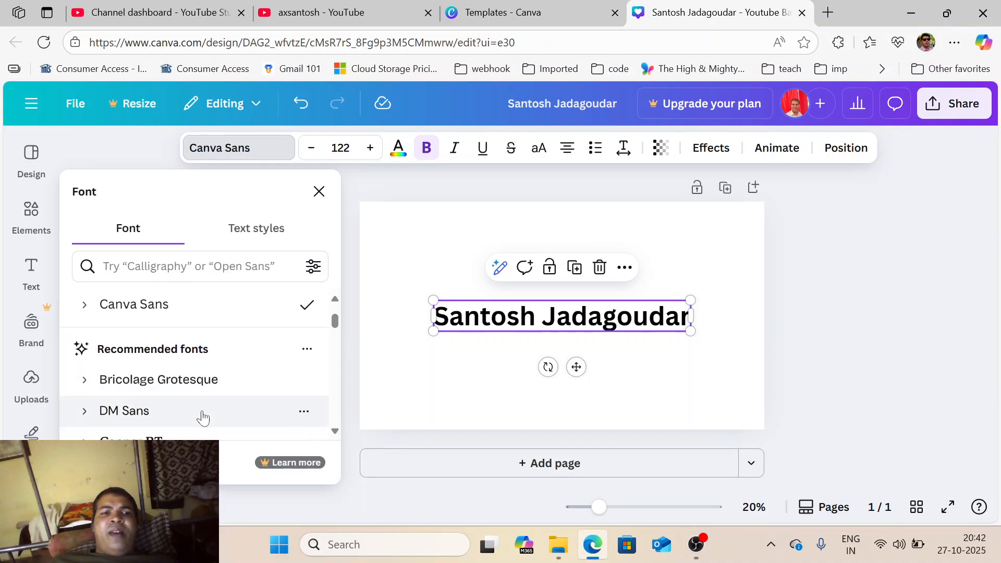
{"action": "scroll", "coordinate": [186, 371], "scroll_direction": "down", "scroll_amount": 1}
{"action": "left_click", "coordinate": [185, 371]}
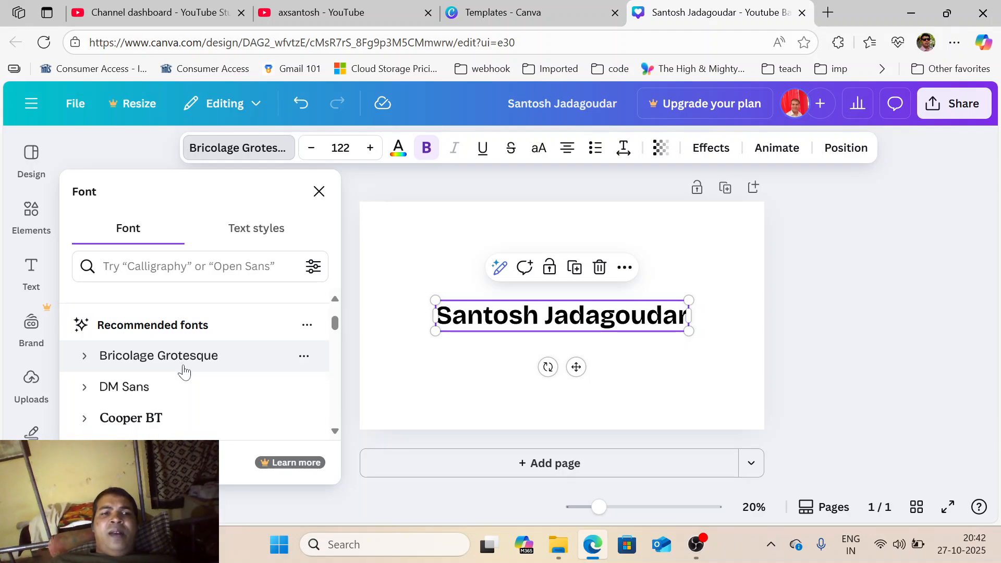
{"action": "scroll", "coordinate": [184, 371], "scroll_direction": "down", "scroll_amount": 2}
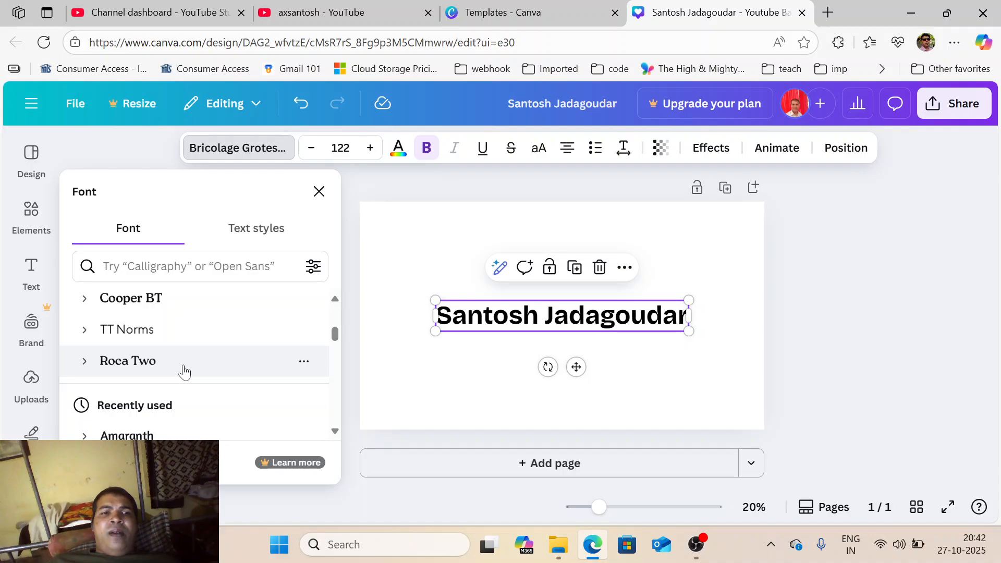
{"action": "scroll", "coordinate": [184, 372], "scroll_direction": "down", "scroll_amount": 1}
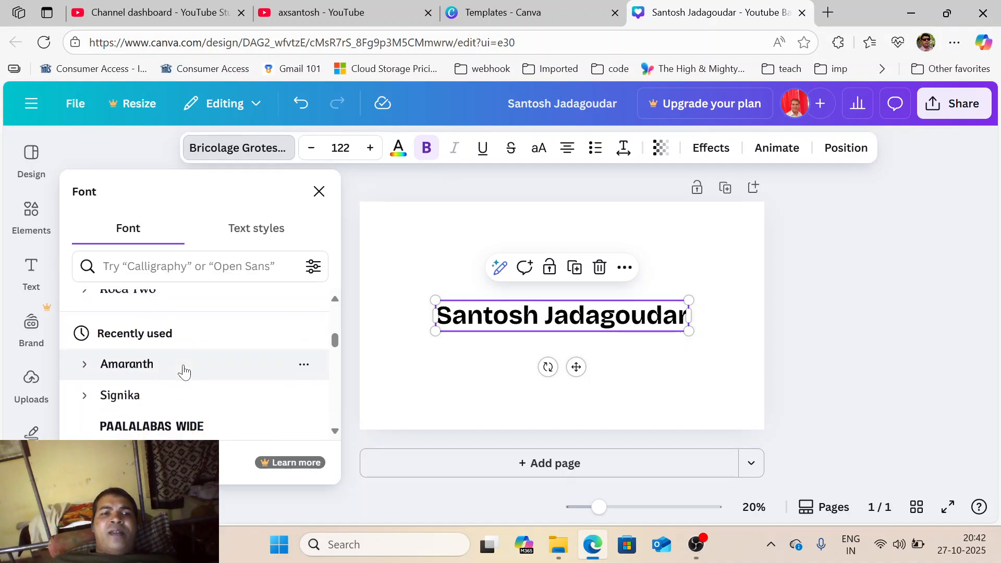
{"action": "left_click", "coordinate": [182, 370]}
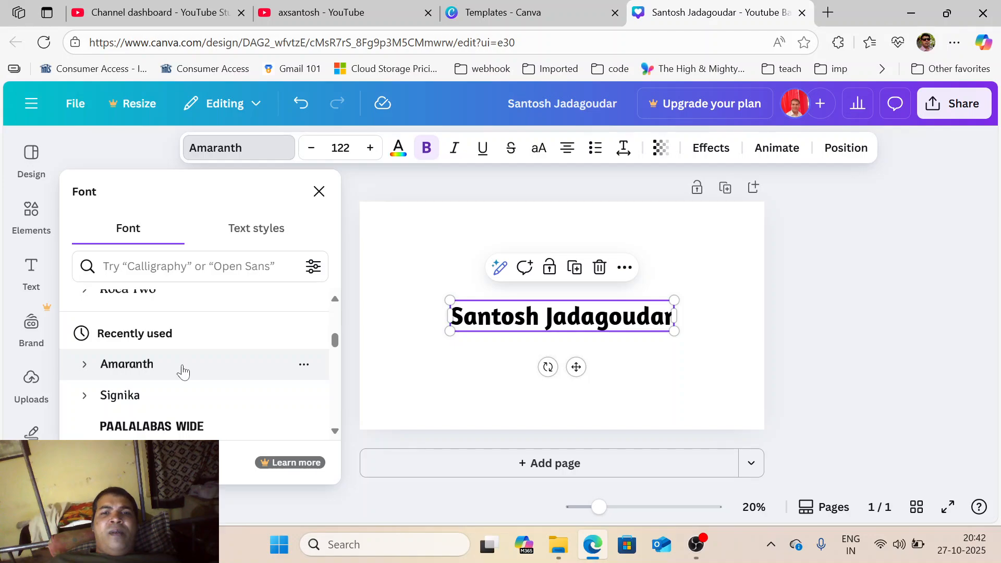
{"action": "left_click", "coordinate": [425, 401]}
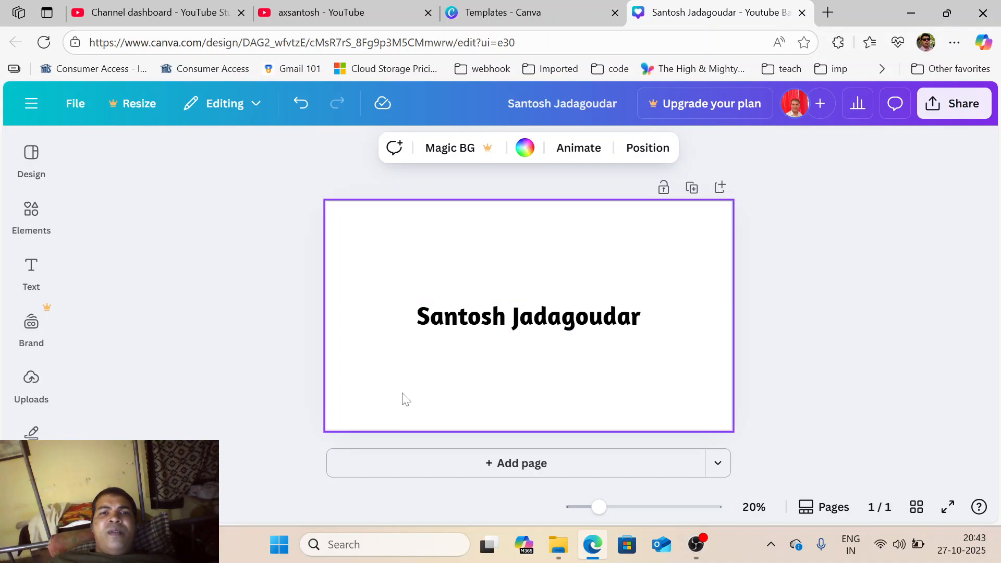
- Fill the page background with the Light blue swatch instead of white
{"action": "left_click", "coordinate": [527, 149]}
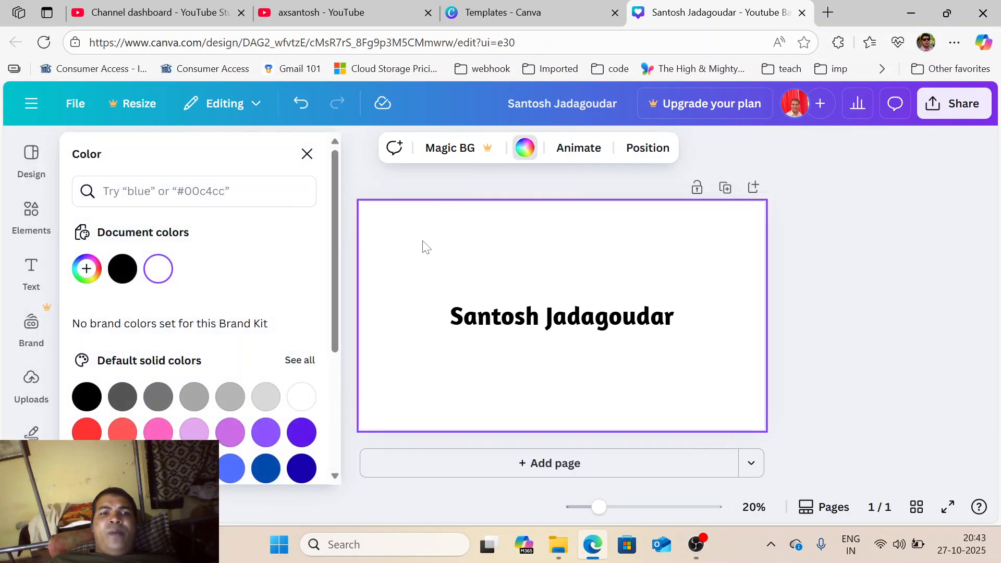
{"action": "left_click", "coordinate": [194, 468]}
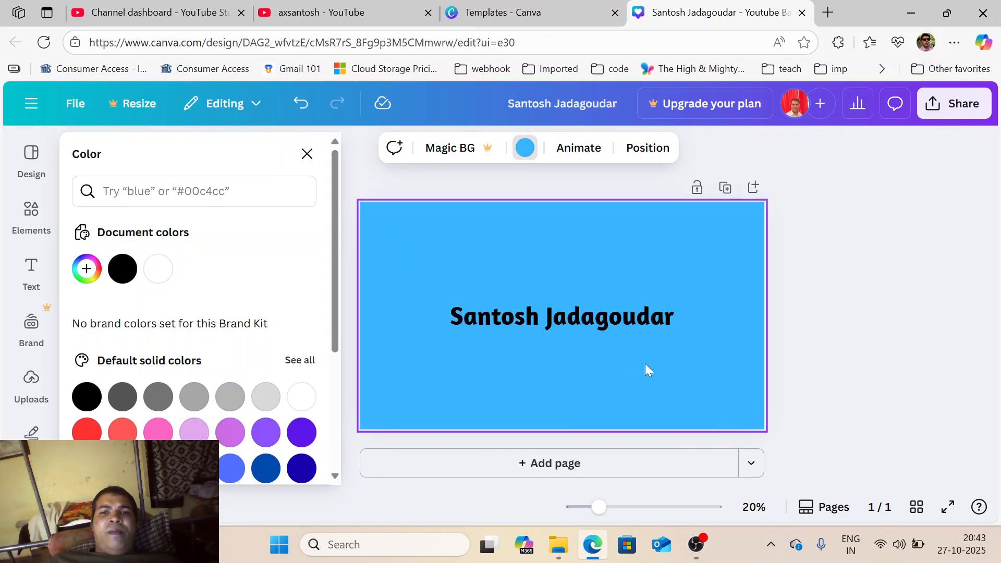
{"action": "left_click", "coordinate": [826, 293]}
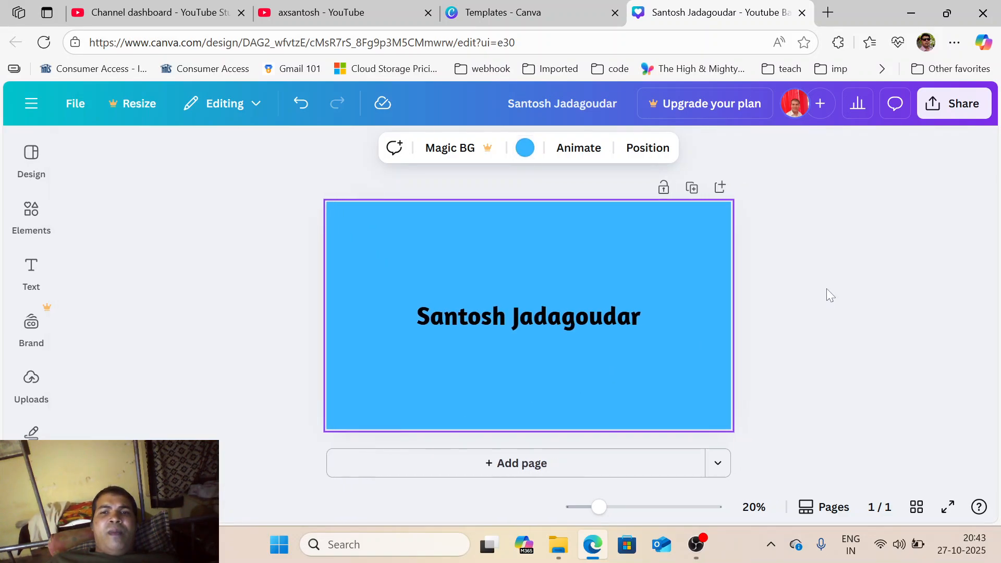
{"action": "left_click", "coordinate": [535, 319]}
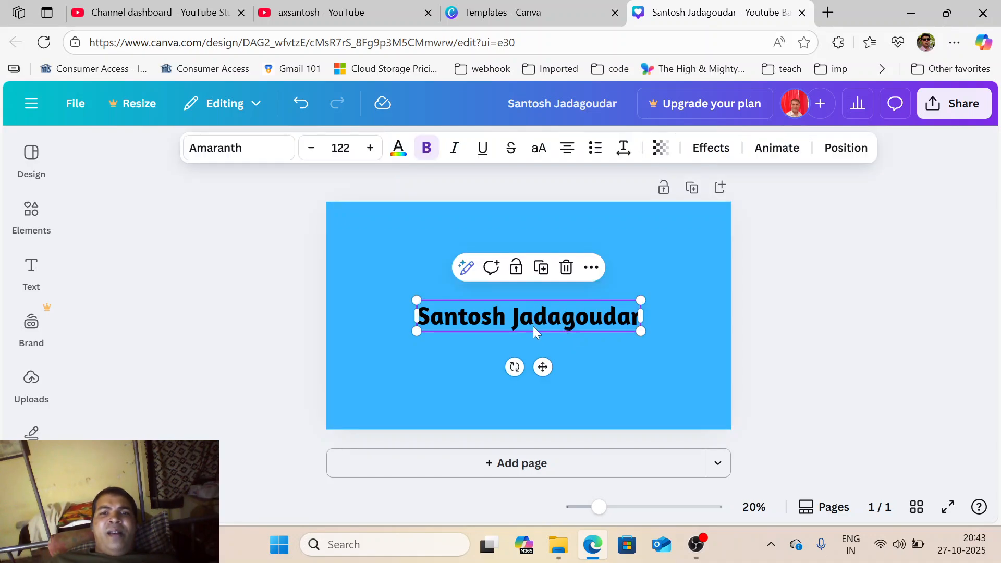
- Apply the Lift text effect at intensity 50 to the name heading
{"action": "left_click", "coordinate": [710, 149]}
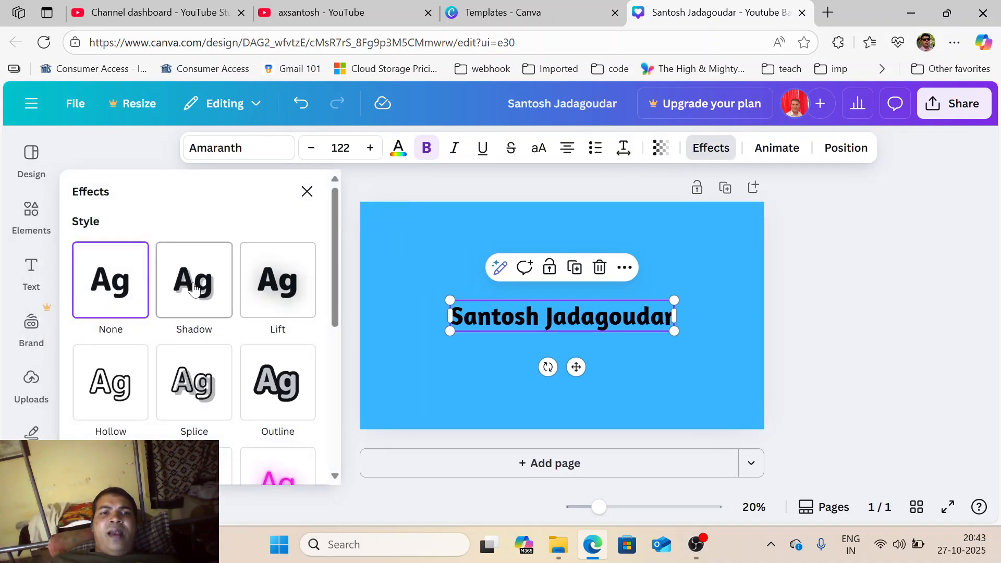
{"action": "left_click", "coordinate": [280, 302]}
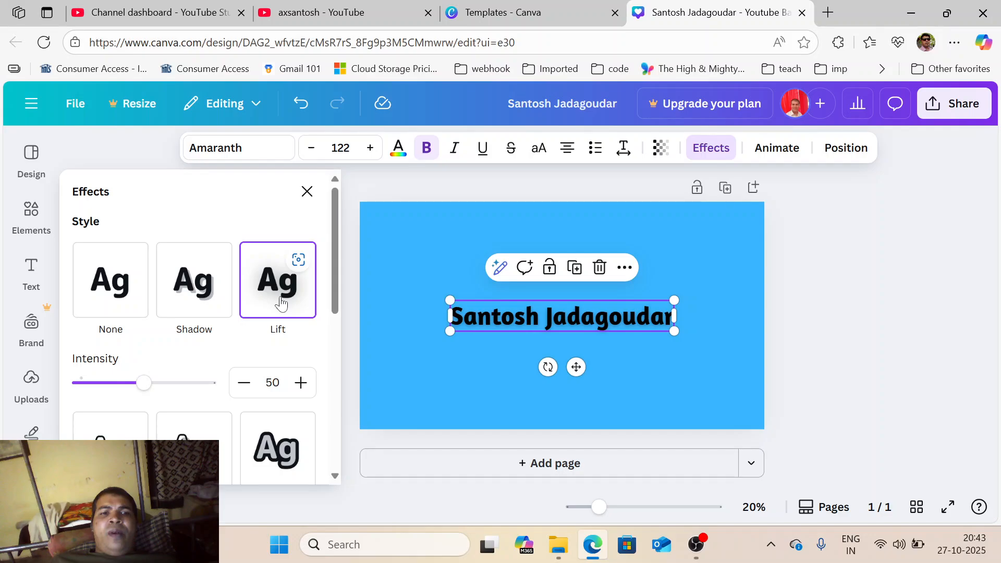
{"action": "mouse_move", "coordinate": [336, 239]}
{"action": "left_mouse_down"}
{"action": "mouse_move", "coordinate": [337, 417]}
{"action": "mouse_move", "coordinate": [336, 236]}
{"action": "left_mouse_up"}
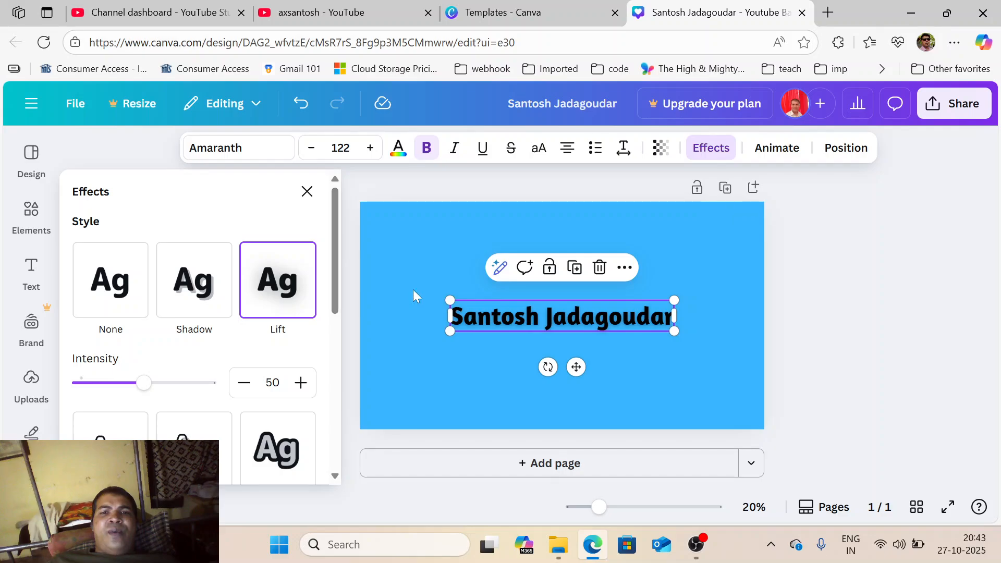
{"action": "left_click", "coordinate": [731, 352]}
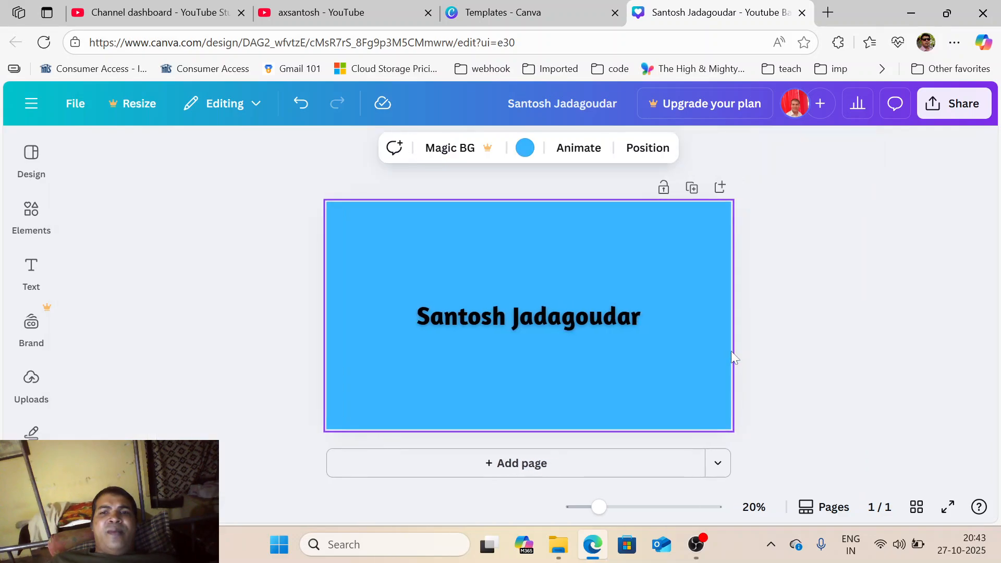
{"action": "left_click", "coordinate": [820, 292]}
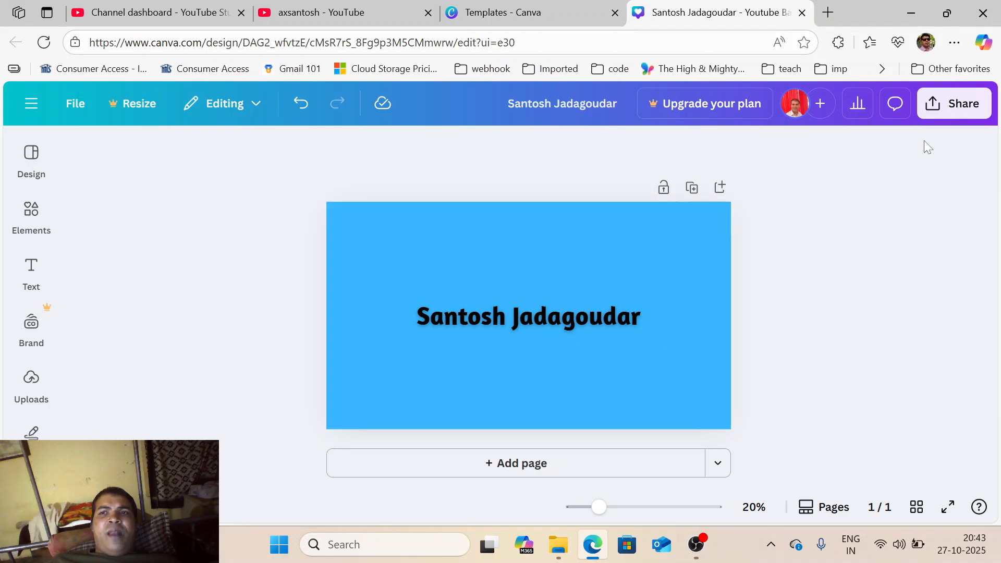
- Download the banner as a size-1 PNG (2,560 × 1,440 px), dismissing the upgrade offer
{"action": "left_click", "coordinate": [936, 105]}
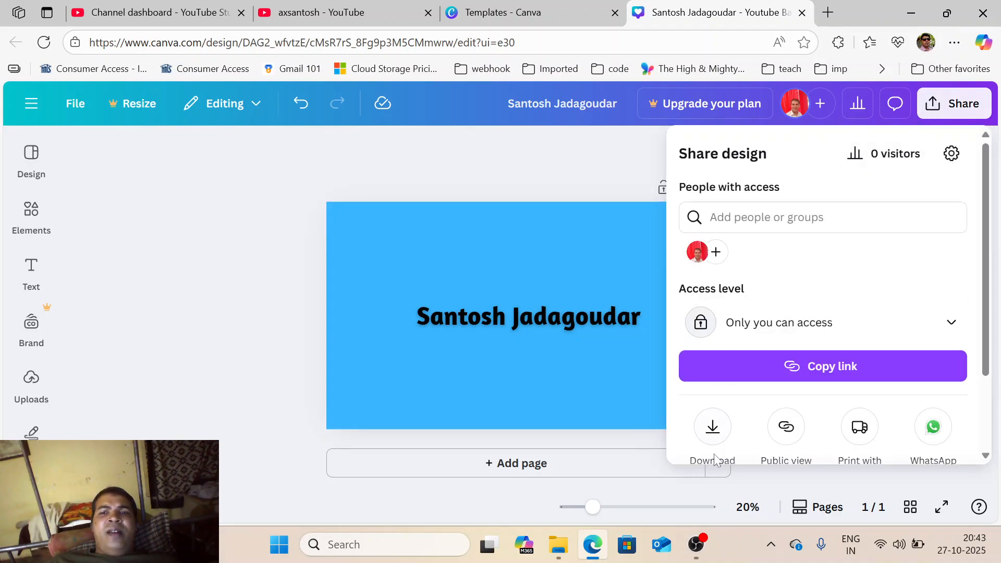
{"action": "left_click", "coordinate": [711, 426]}
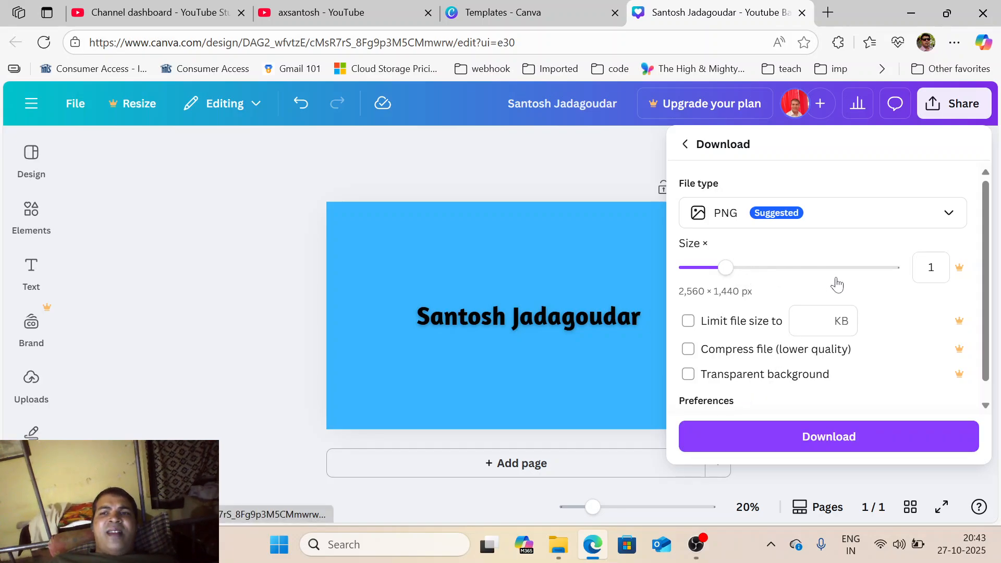
{"action": "left_click", "coordinate": [739, 283]}
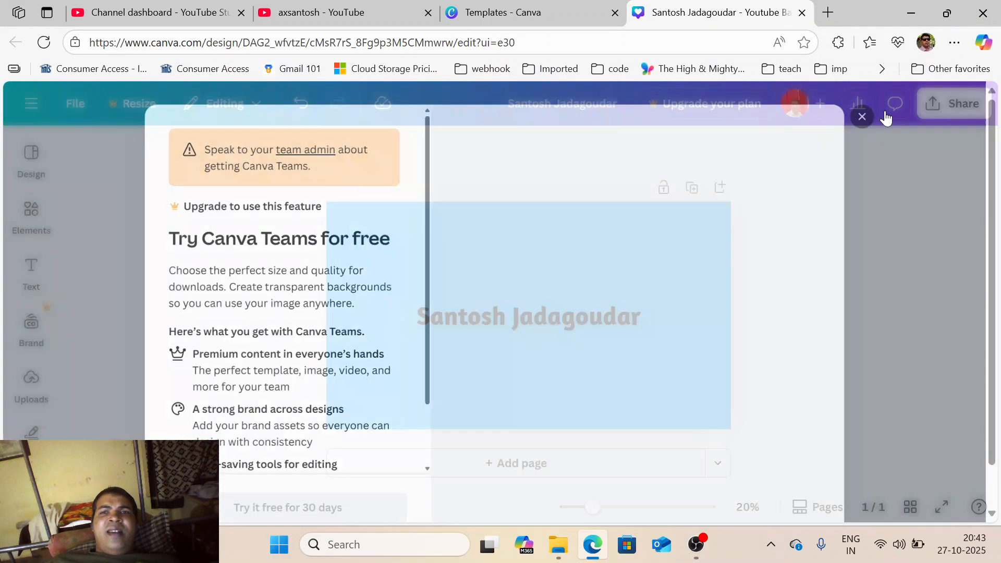
{"action": "left_click", "coordinate": [860, 112]}
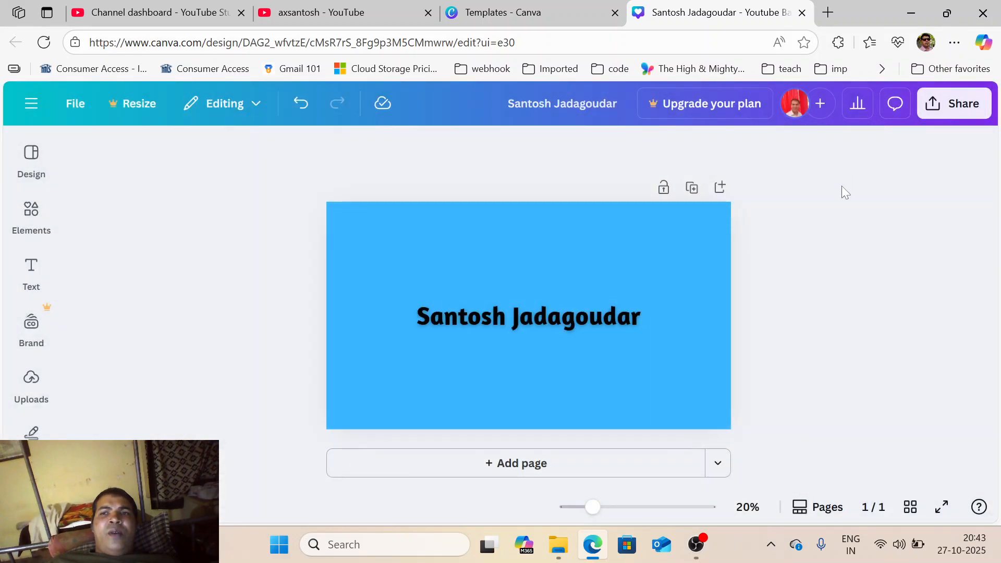
{"action": "left_click", "coordinate": [954, 103]}
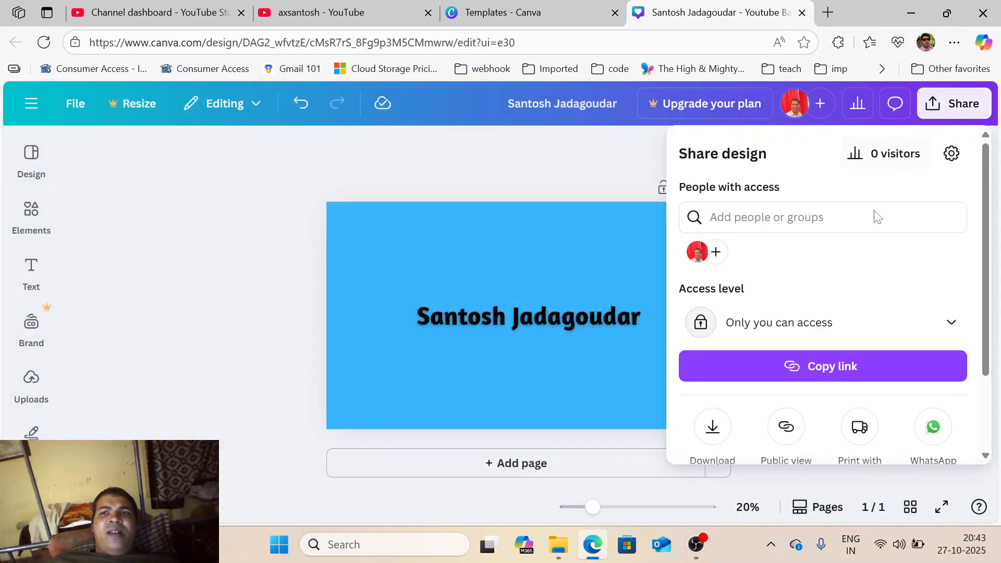
{"action": "left_click", "coordinate": [713, 428]}
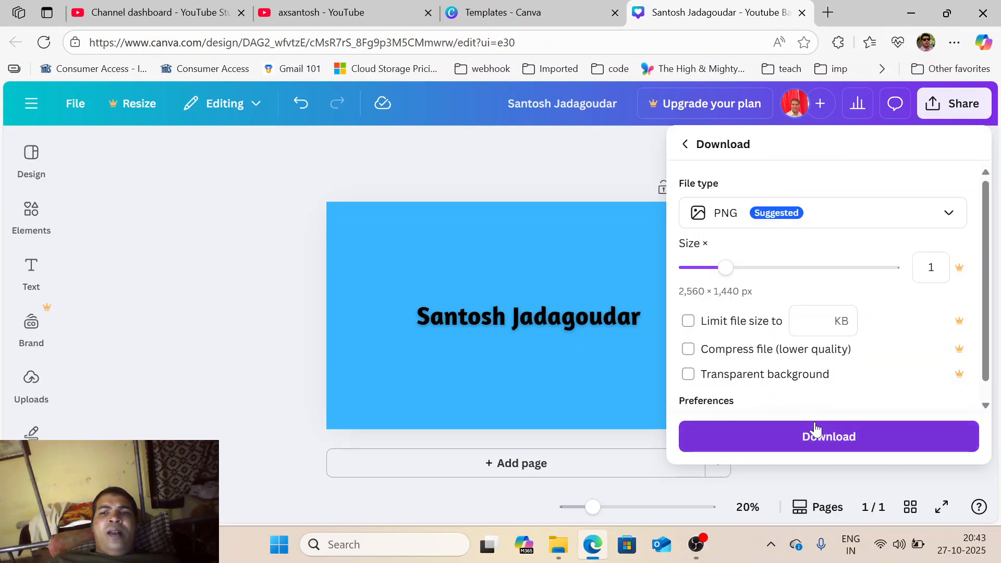
{"action": "left_click", "coordinate": [808, 440]}
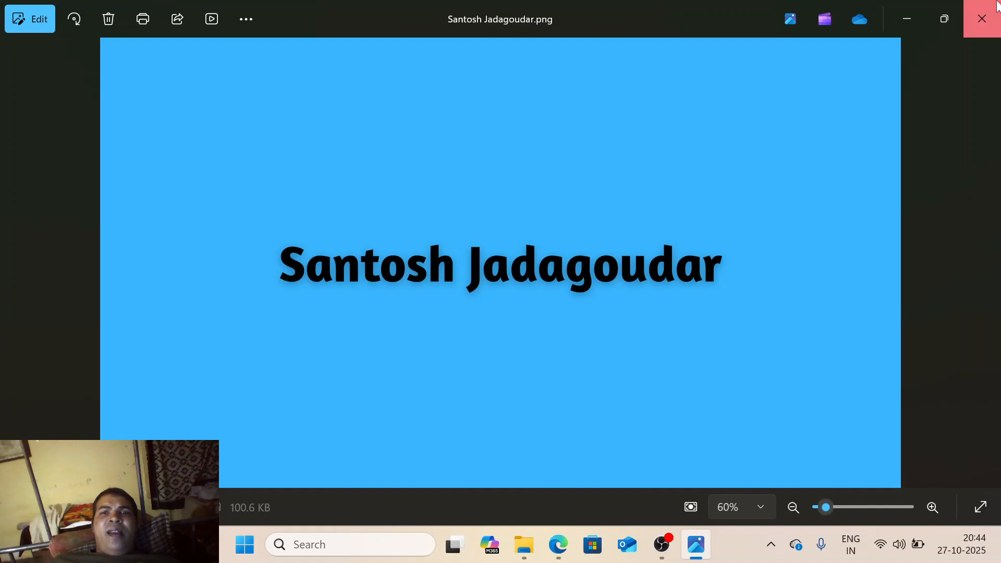
{"action": "left_click", "coordinate": [981, 19]}
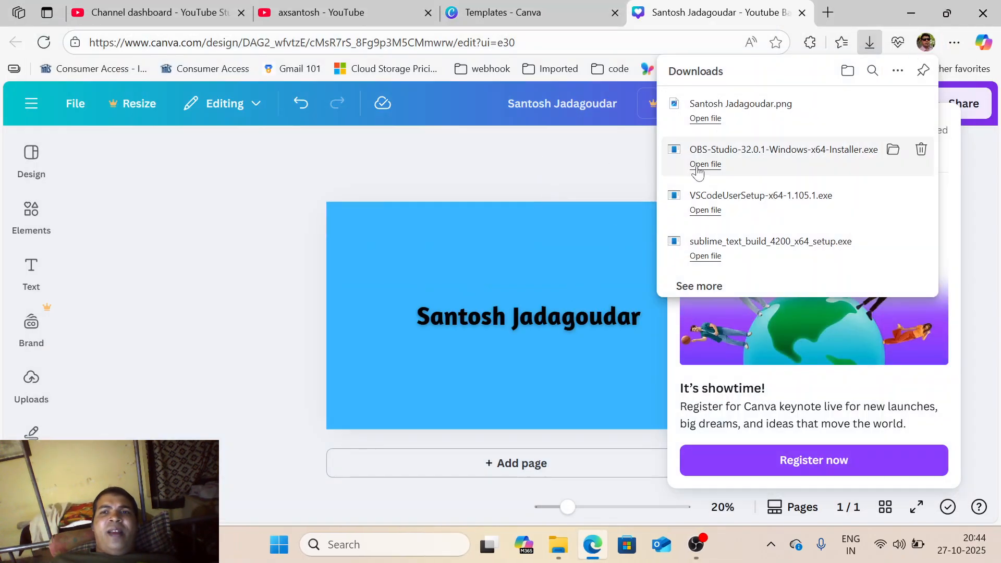
- Clear all download history from Edge's downloads list
{"action": "left_click", "coordinate": [898, 72]}
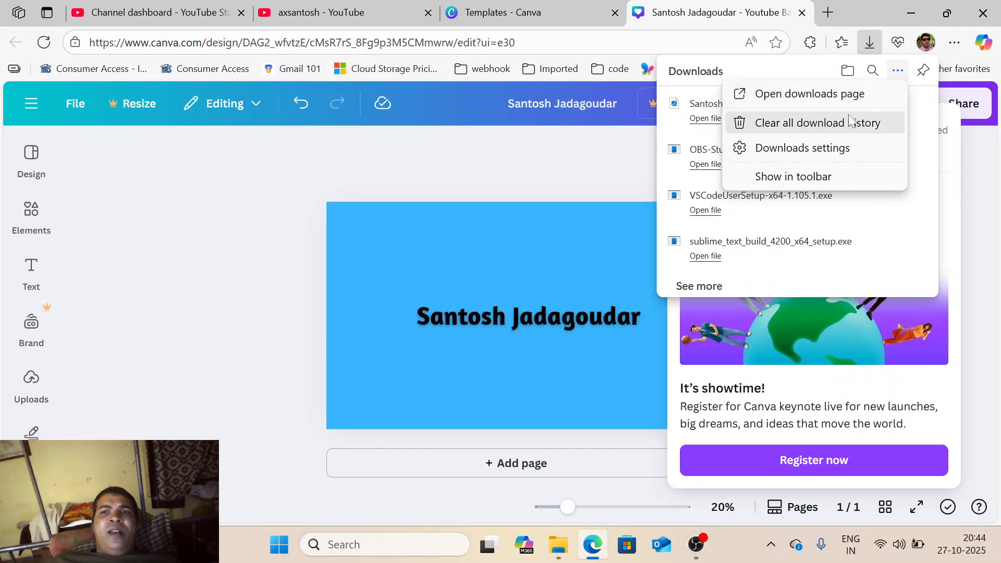
{"action": "left_click", "coordinate": [817, 123]}
{"action": "left_click", "coordinate": [423, 174]}
- Return to the YouTube channel's Courses tab, then bring OBS Studio to the front
{"action": "left_click", "coordinate": [319, 5]}
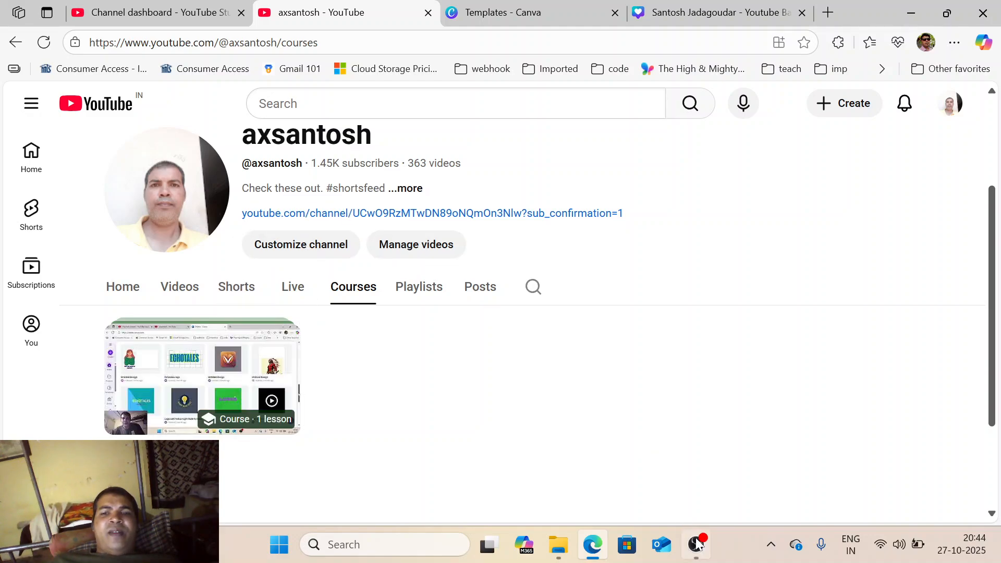
{"action": "mouse_move", "coordinate": [147, 412]}
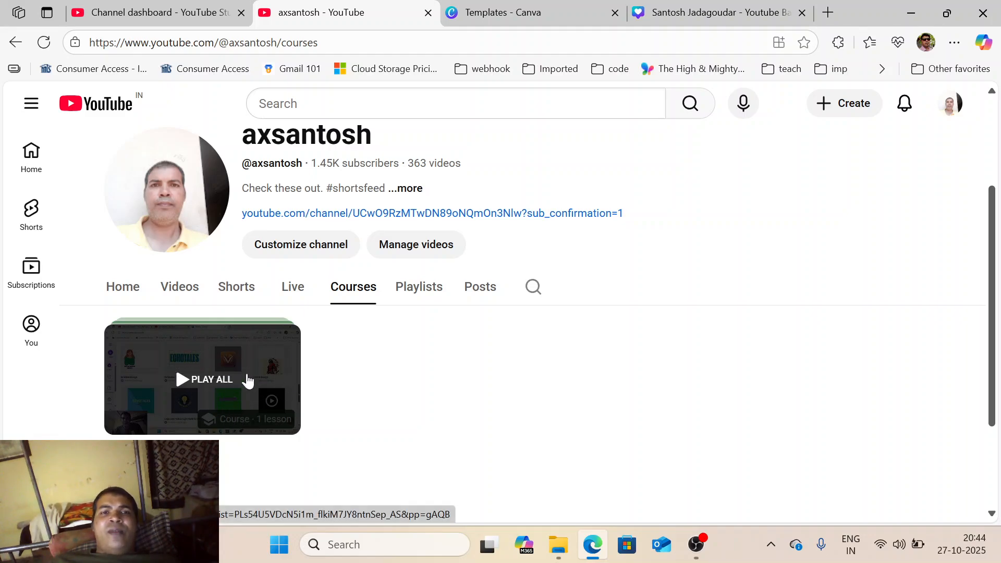
{"action": "left_click", "coordinate": [696, 544]}
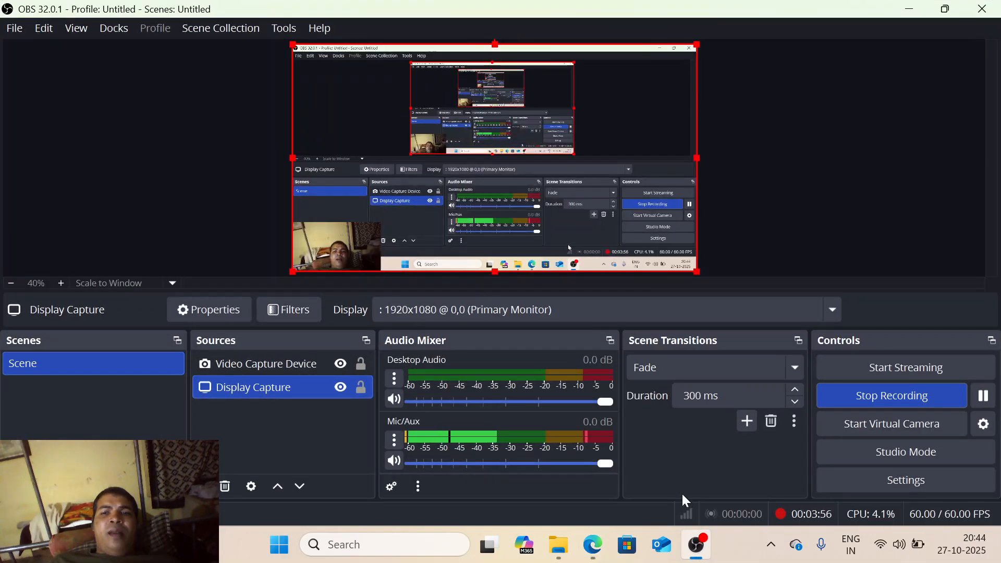